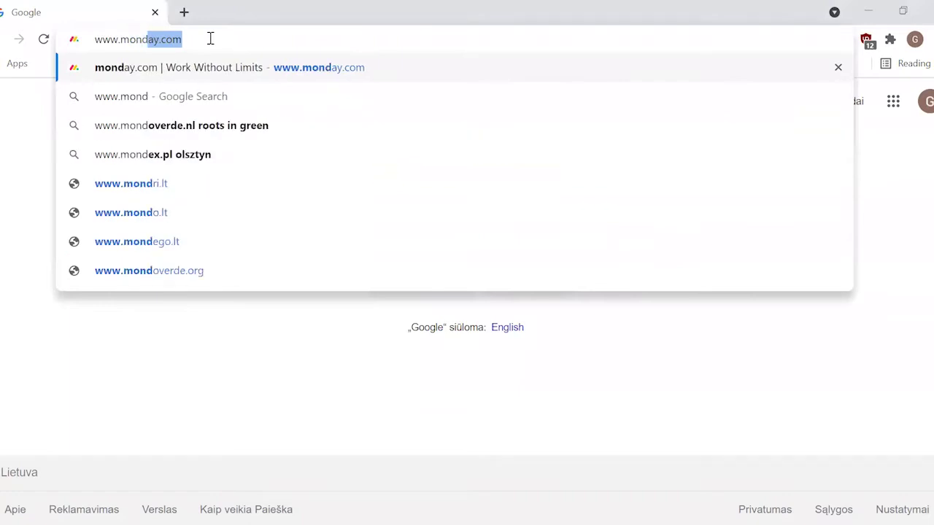
- Open monday.com, start the sign-up and submit the account's e-mail address
{"action": "key", "text": "Return"}
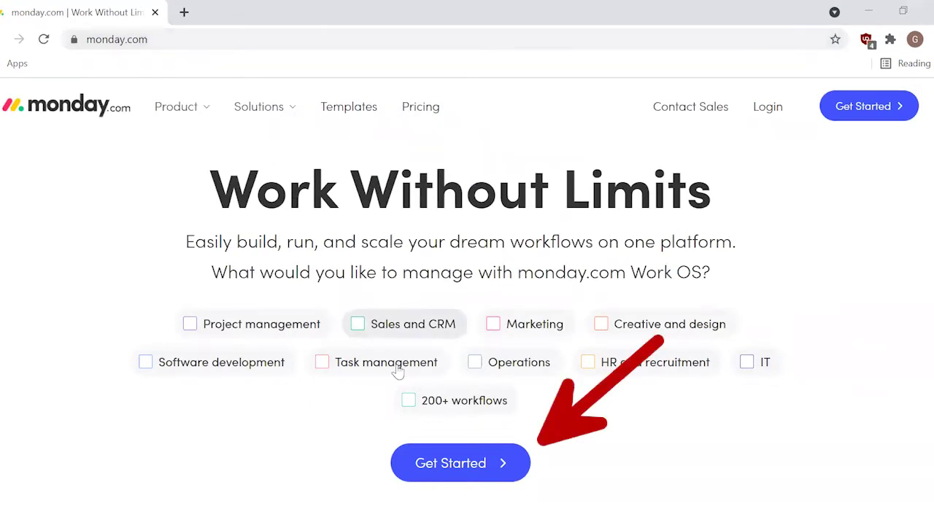
{"action": "left_click", "coordinate": [461, 478]}
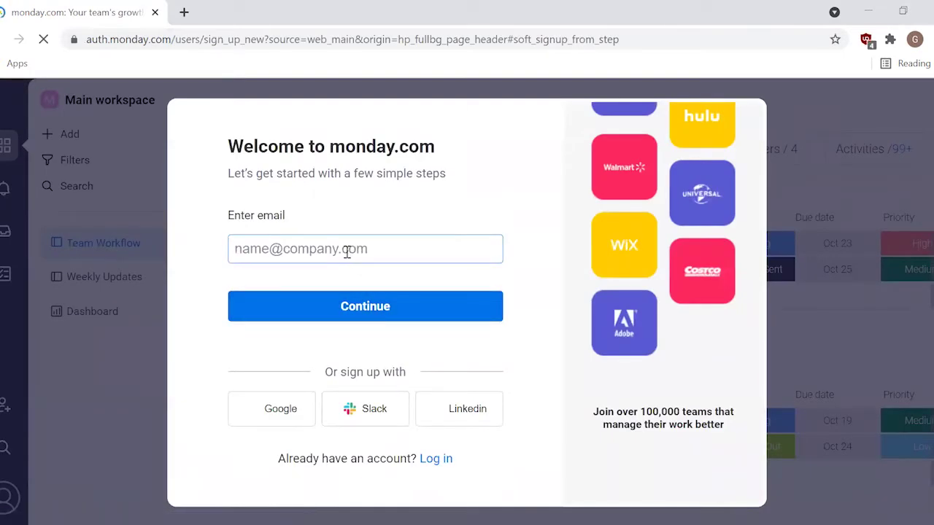
{"action": "type", "text": "g"}
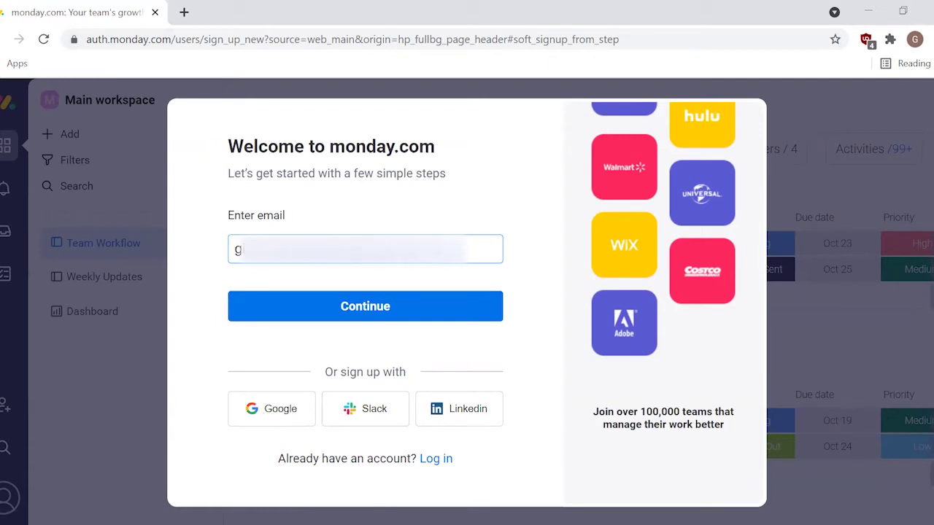
{"action": "left_click", "coordinate": [404, 315]}
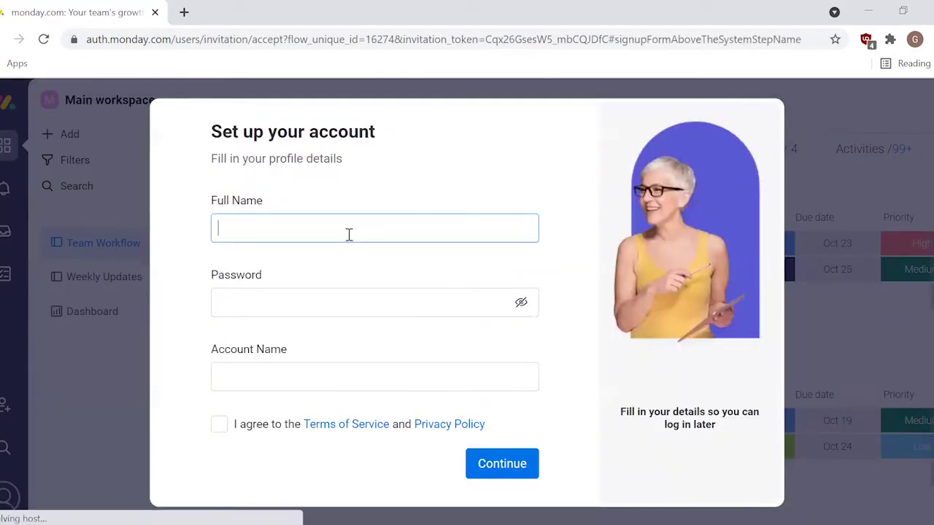
- Fill in the full name, account password and account name, agree to the terms, and continue the account setup
{"action": "type", "text": "Giedre"}
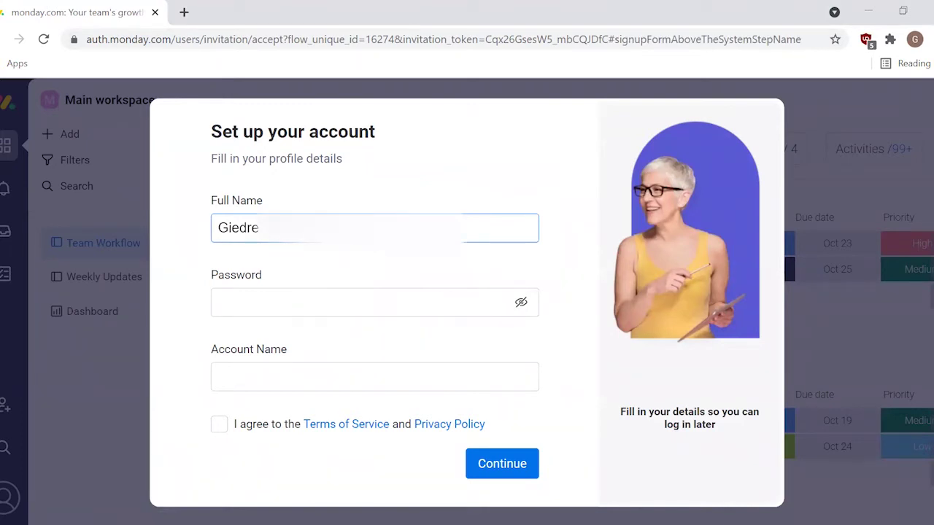
{"action": "left_click", "coordinate": [312, 302]}
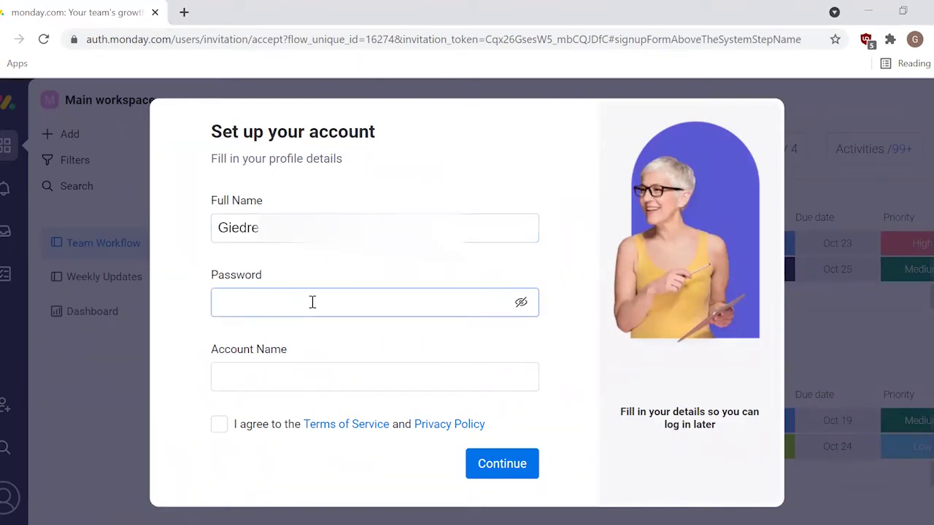
{"action": "type", "text": "••••••••••••"}
{"action": "left_click", "coordinate": [260, 375]}
{"action": "type", "text": "giedrem"}
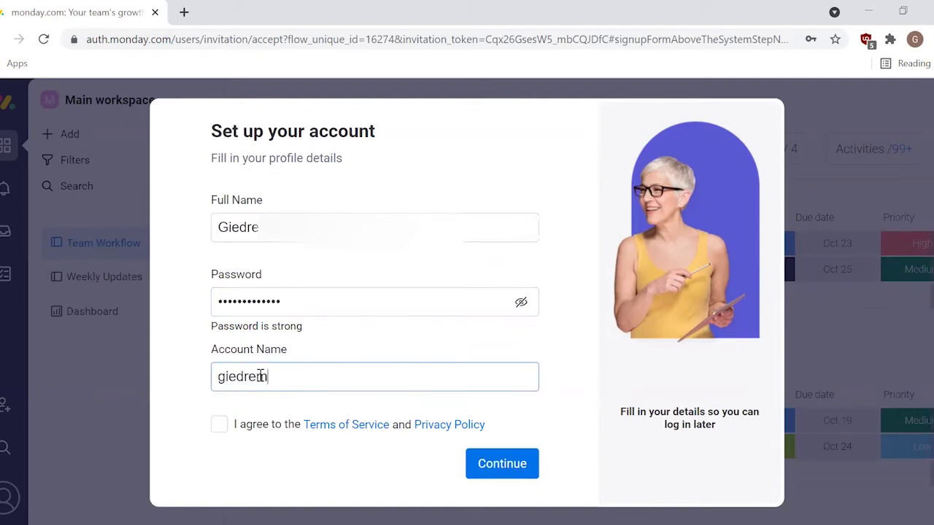
{"action": "left_click", "coordinate": [219, 426]}
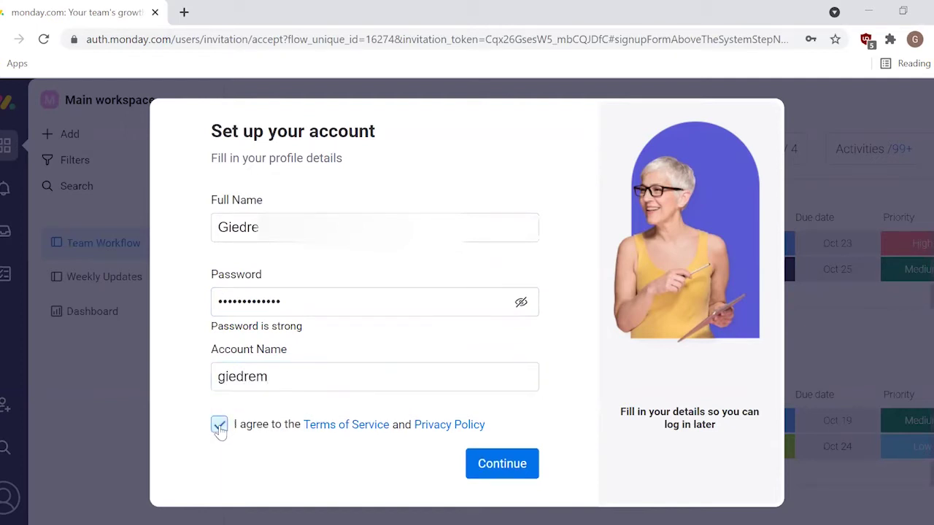
{"action": "left_click", "coordinate": [487, 475]}
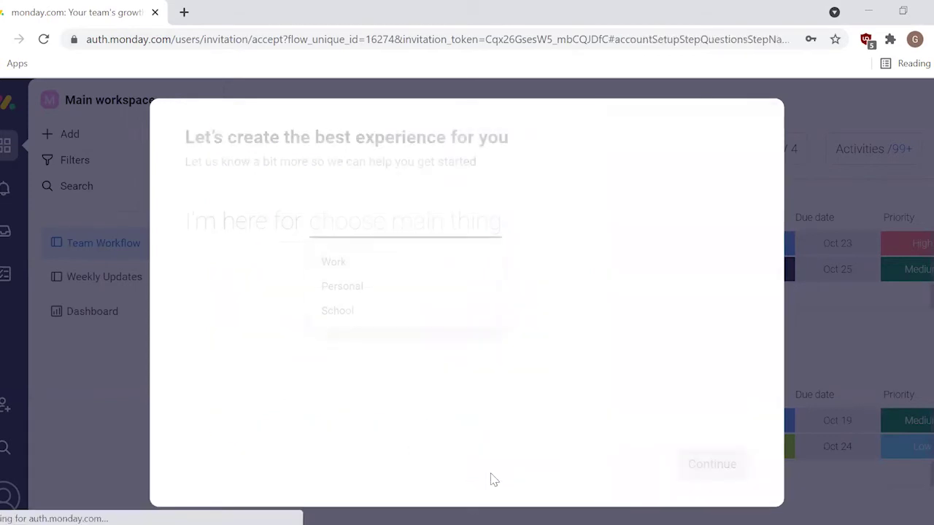
- Choose Personal use as the purpose for the account
{"action": "left_click", "coordinate": [370, 290]}
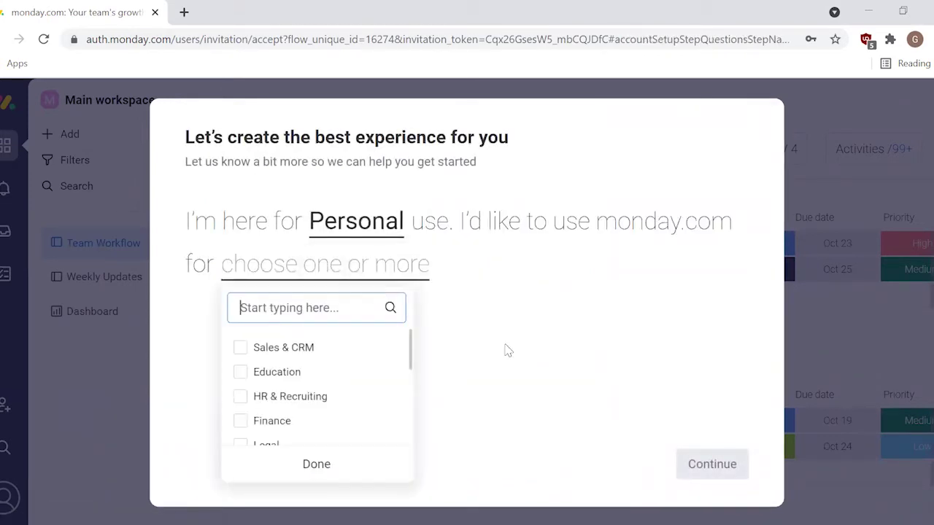
{"action": "left_click", "coordinate": [581, 402]}
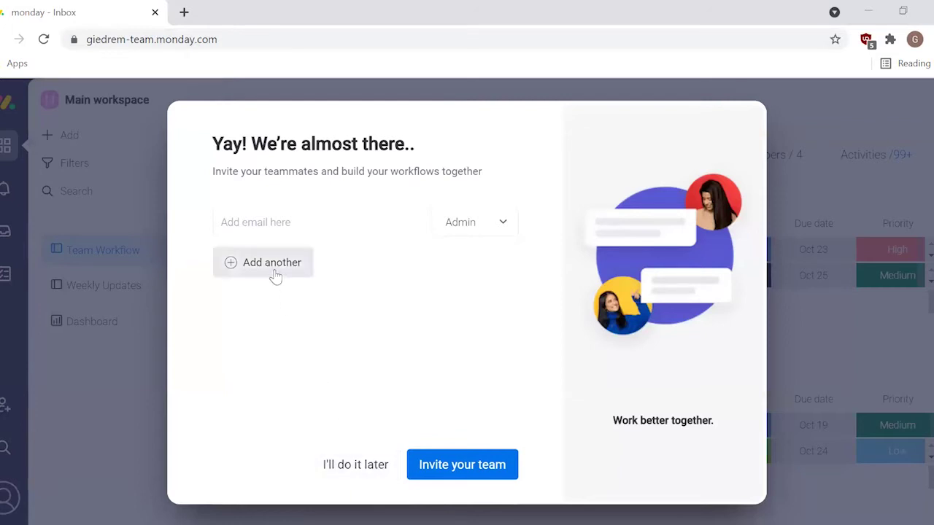
- Enter two teammates' e-mail addresses for invitation, with the Admin role for the first and Member for the second
{"action": "left_click", "coordinate": [270, 227]}
{"action": "type", "text": "g"}
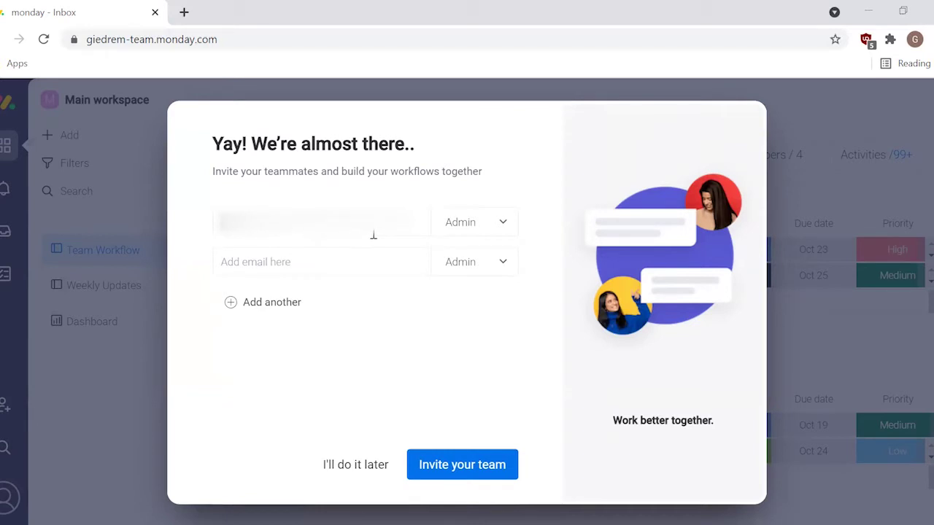
{"action": "left_click", "coordinate": [487, 232]}
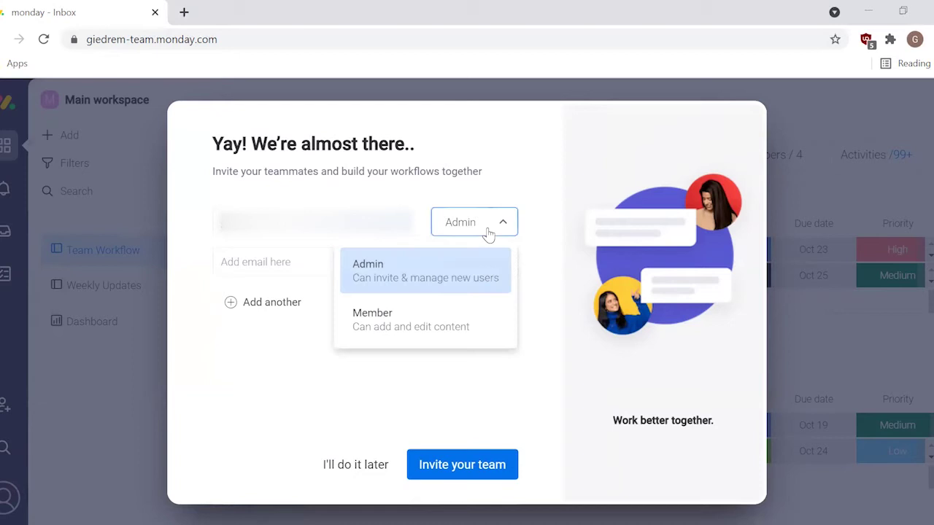
{"action": "left_click", "coordinate": [443, 284]}
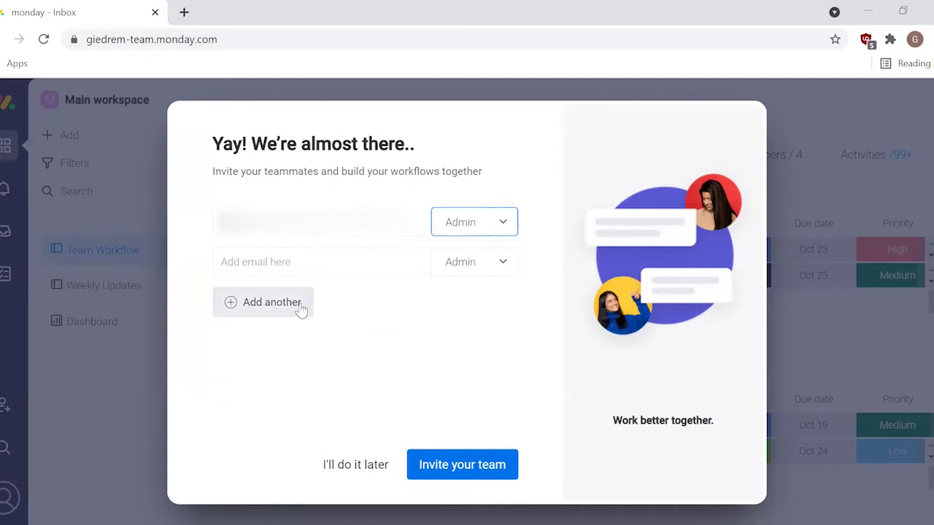
{"action": "left_click", "coordinate": [343, 268]}
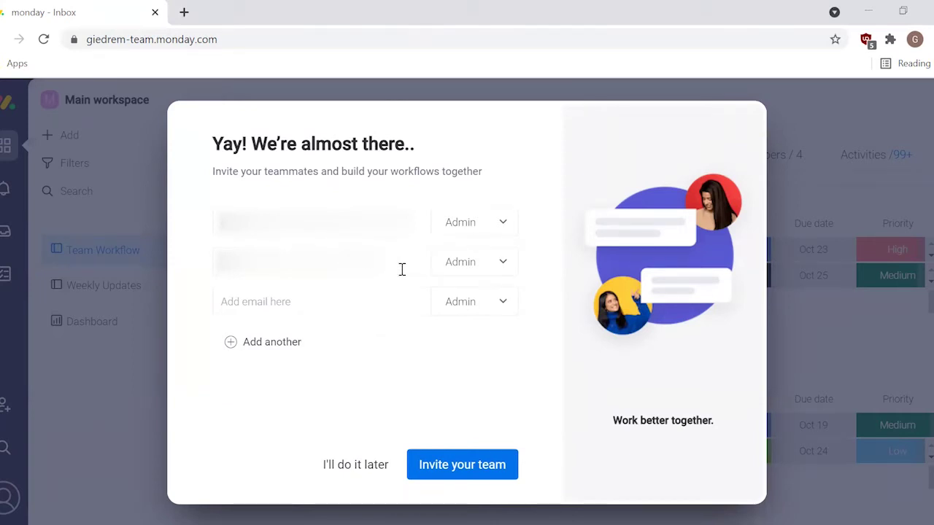
{"action": "left_click", "coordinate": [471, 271]}
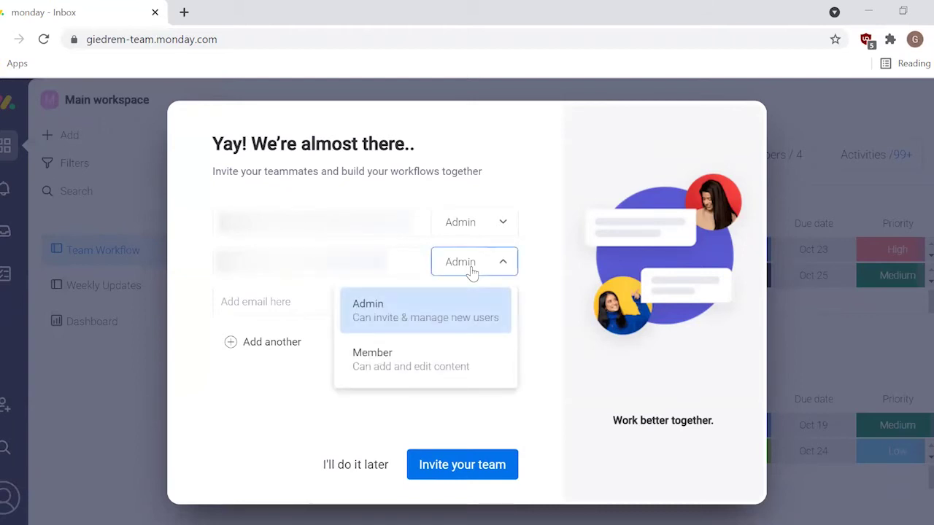
{"action": "left_click", "coordinate": [438, 355]}
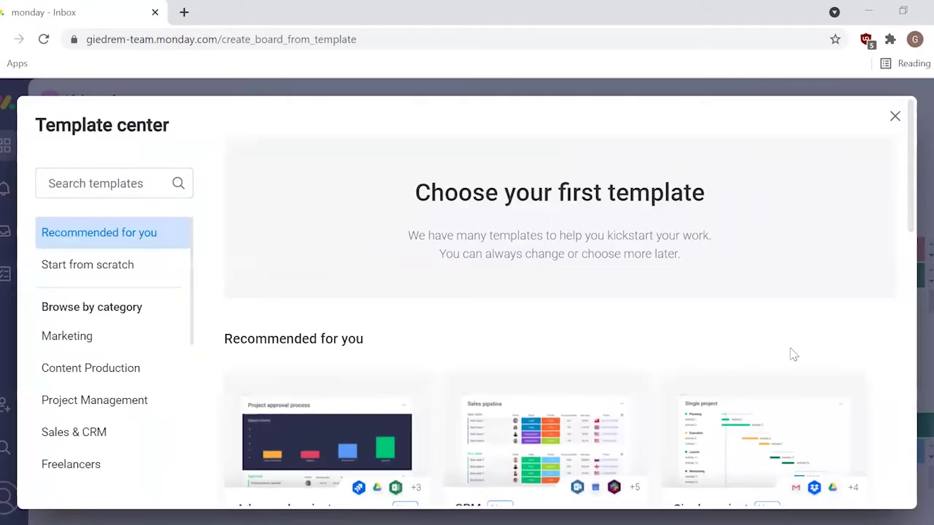
{"action": "scroll", "coordinate": [897, 369], "scroll_direction": "down", "scroll_amount": 2}
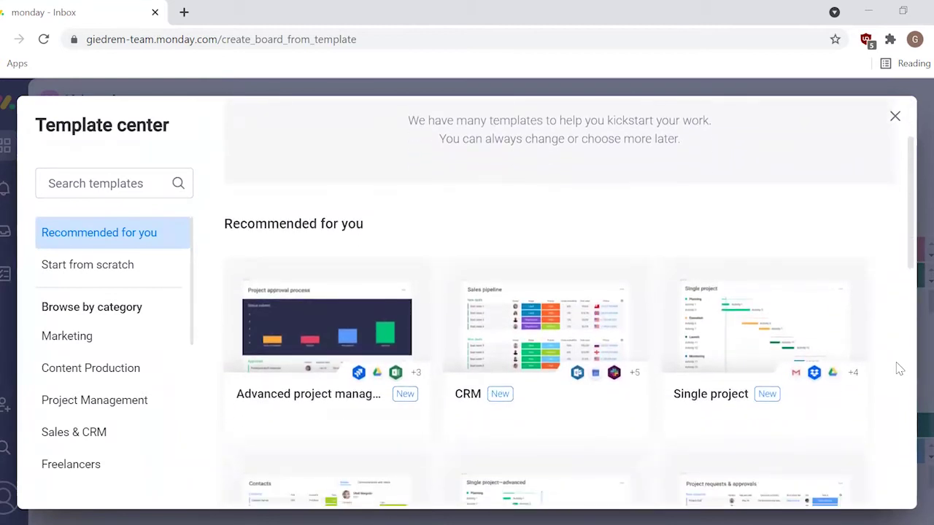
{"action": "scroll", "coordinate": [899, 369], "scroll_direction": "down", "scroll_amount": 5}
{"action": "scroll", "coordinate": [900, 369], "scroll_direction": "down", "scroll_amount": 1}
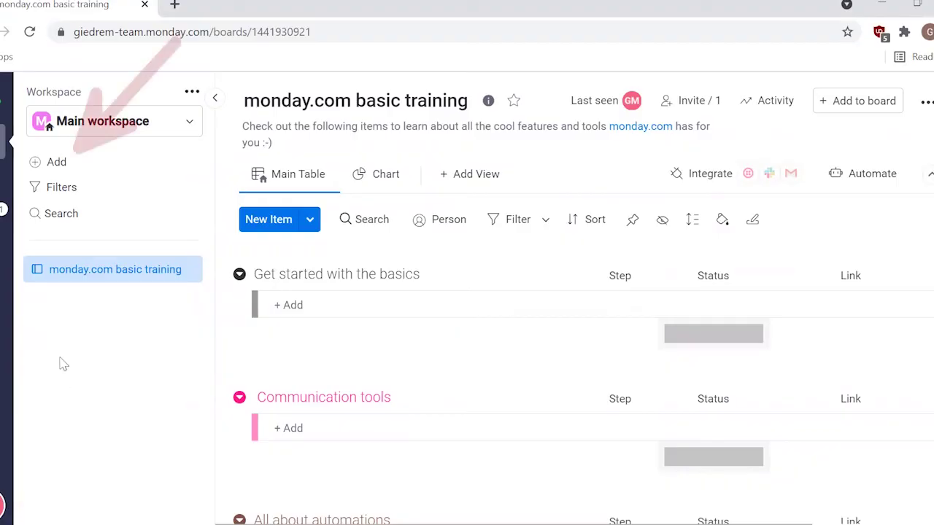
- Create a board named "New task" in the Main workspace with Main privacy, managing Items
{"action": "left_click", "coordinate": [61, 168]}
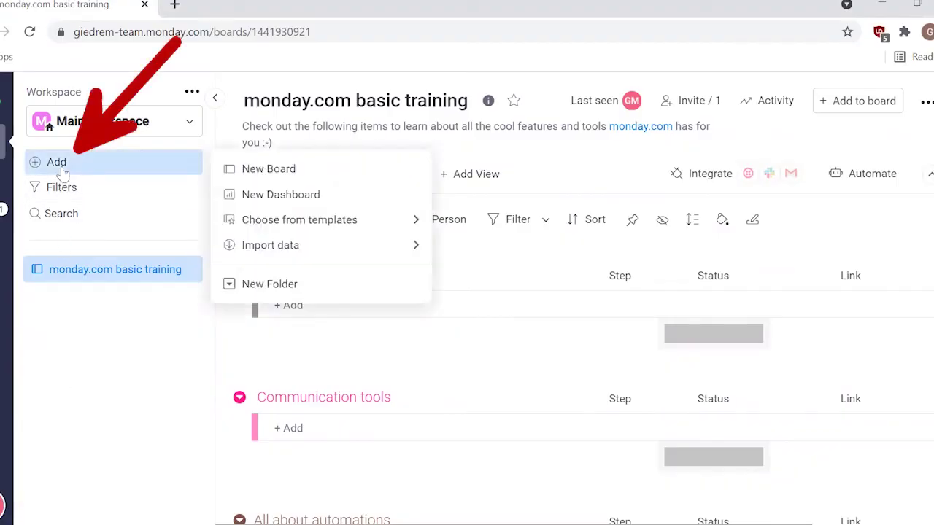
{"action": "left_click", "coordinate": [257, 172]}
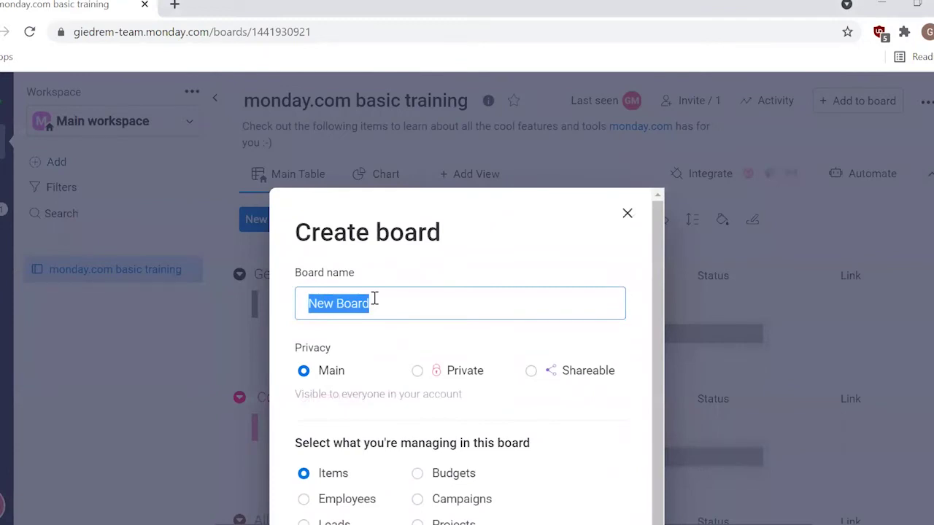
{"action": "type", "text": "New task"}
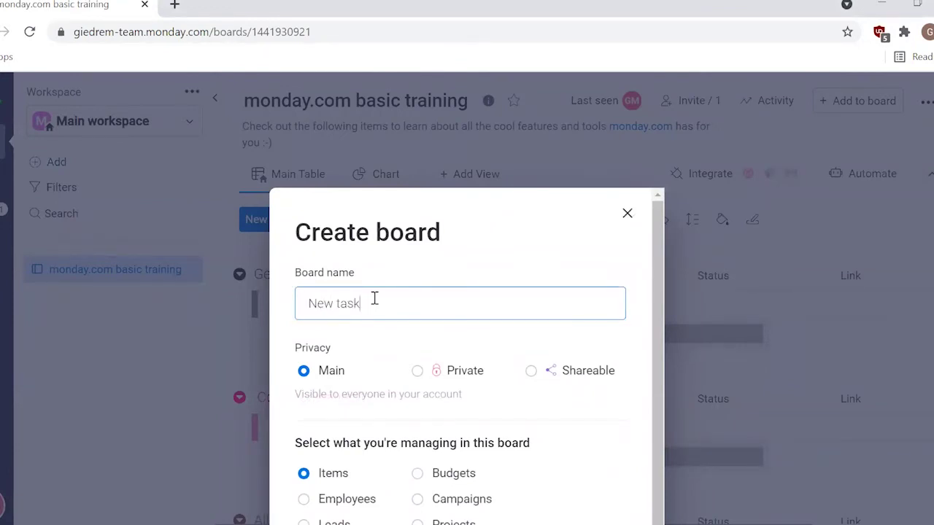
{"action": "left_click", "coordinate": [304, 372]}
{"action": "scroll", "coordinate": [545, 454], "scroll_direction": "down", "scroll_amount": 1}
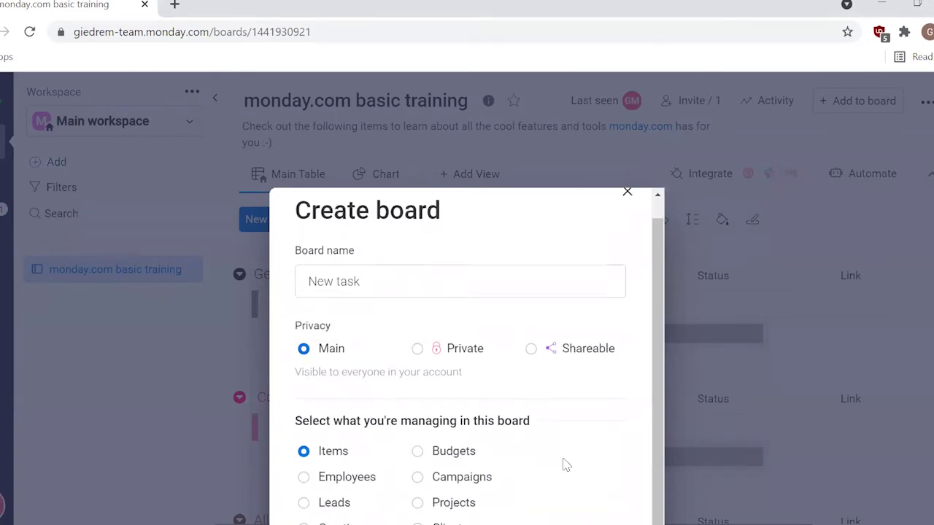
{"action": "scroll", "coordinate": [566, 465], "scroll_direction": "down", "scroll_amount": 2}
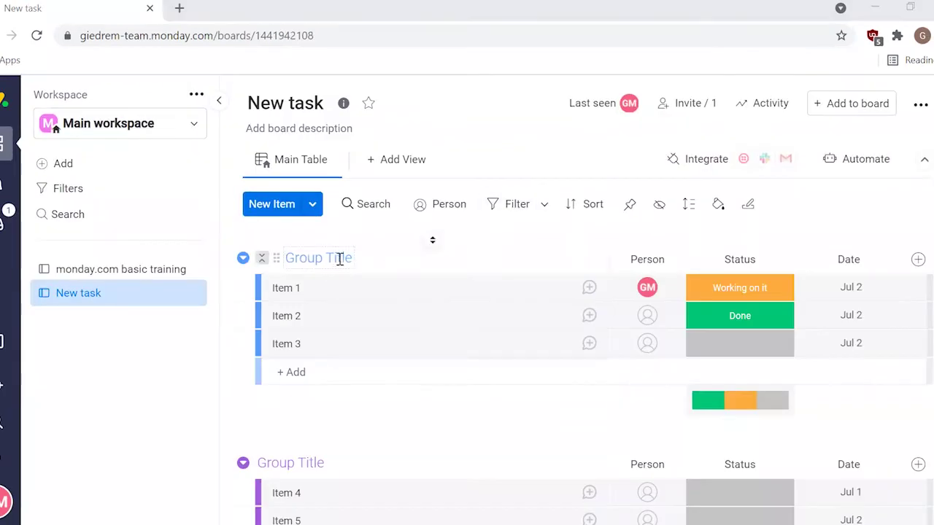
- Rename the board's first group as "Group 1"
{"action": "left_click", "coordinate": [351, 260]}
{"action": "key", "text": "BackSpace"}
{"action": "key", "text": "BackSpace"}
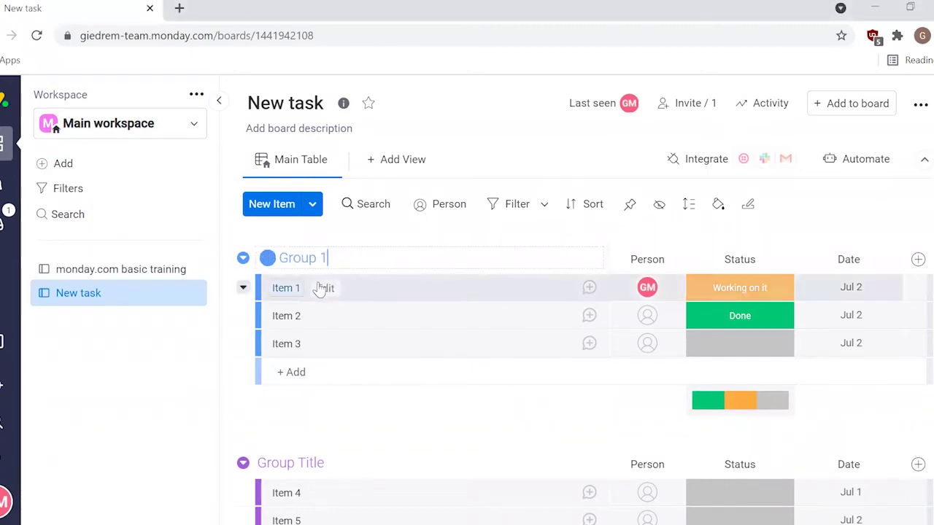
- Rename Item 1 in Group 1 as "Task1" and close its details
{"action": "left_click", "coordinate": [297, 295]}
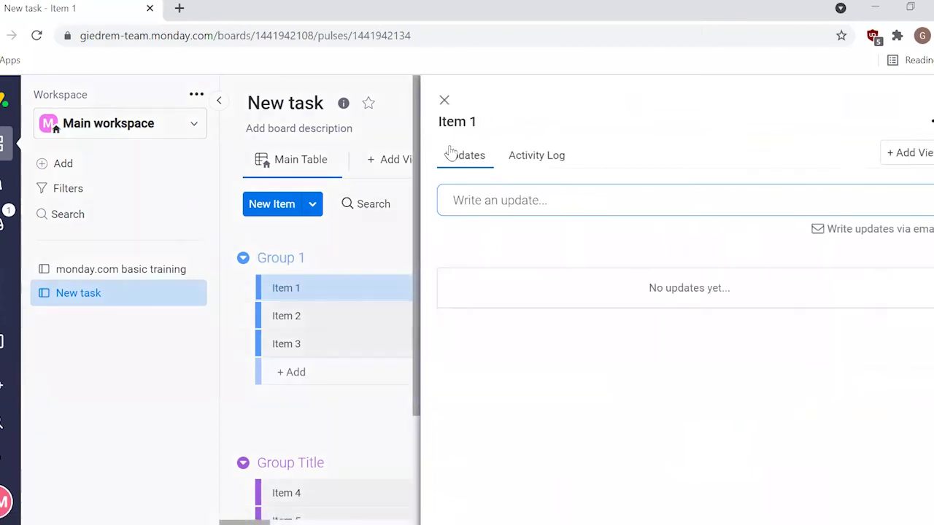
{"action": "left_click", "coordinate": [478, 123]}
{"action": "key", "text": "BackSpace"}
{"action": "key", "text": "BackSpace"}
{"action": "key", "text": "BackSpace"}
{"action": "key", "text": "BackSpace"}
{"action": "type", "text": "Task1"}
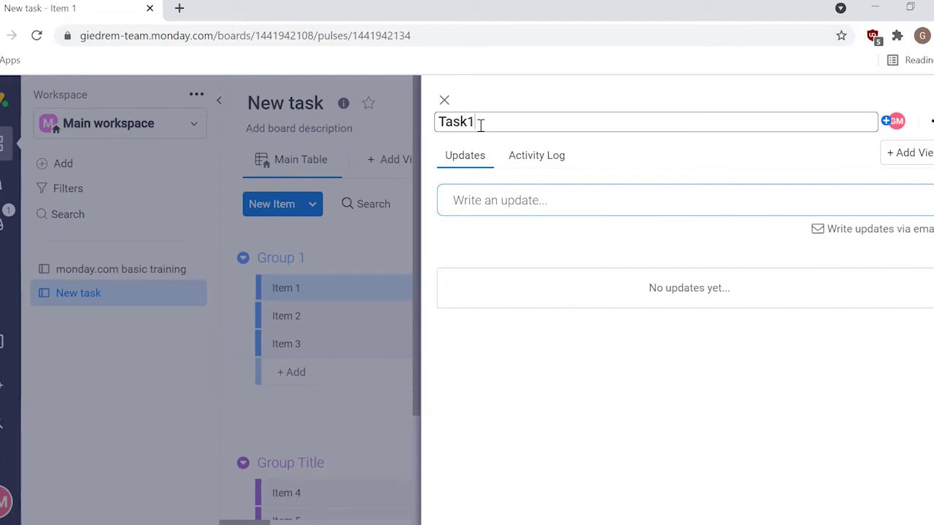
{"action": "key", "text": "Return"}
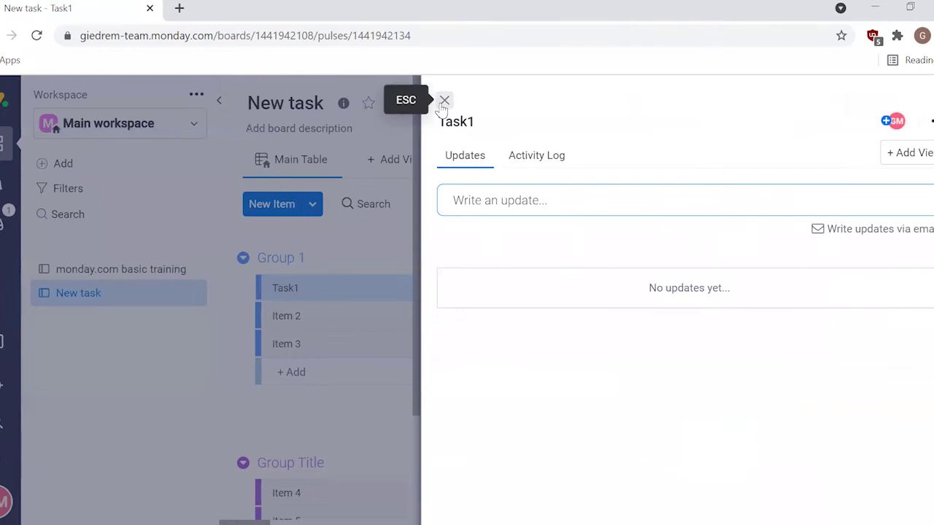
{"action": "left_click", "coordinate": [443, 99]}
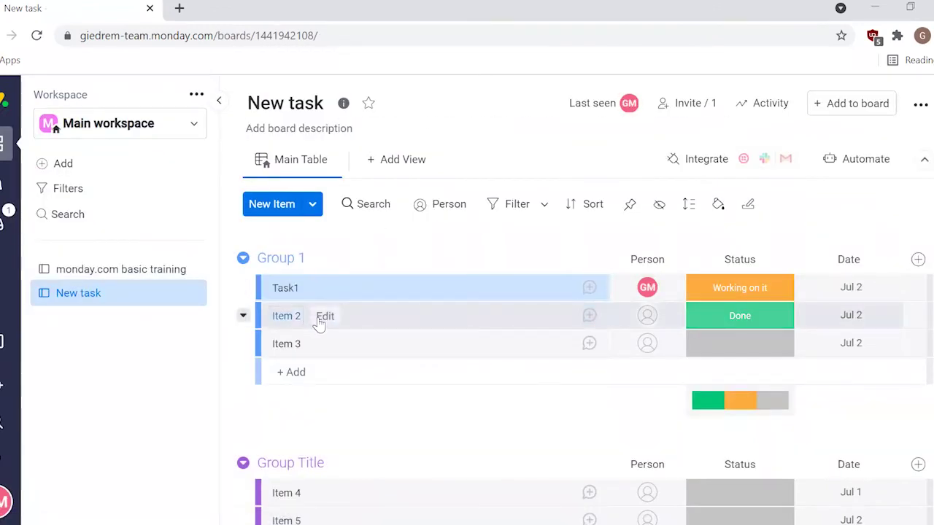
- Rename Item 2 in Group 1 as "Task 2" and open its person assignment
{"action": "left_click", "coordinate": [319, 315]}
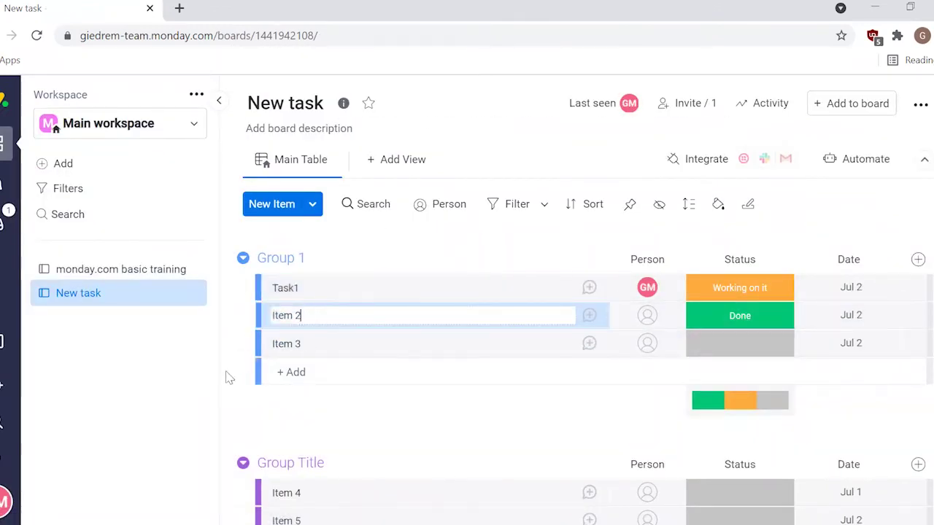
{"action": "key", "text": "BackSpace"}
{"action": "key", "text": "BackSpace"}
{"action": "key", "text": "BackSpace"}
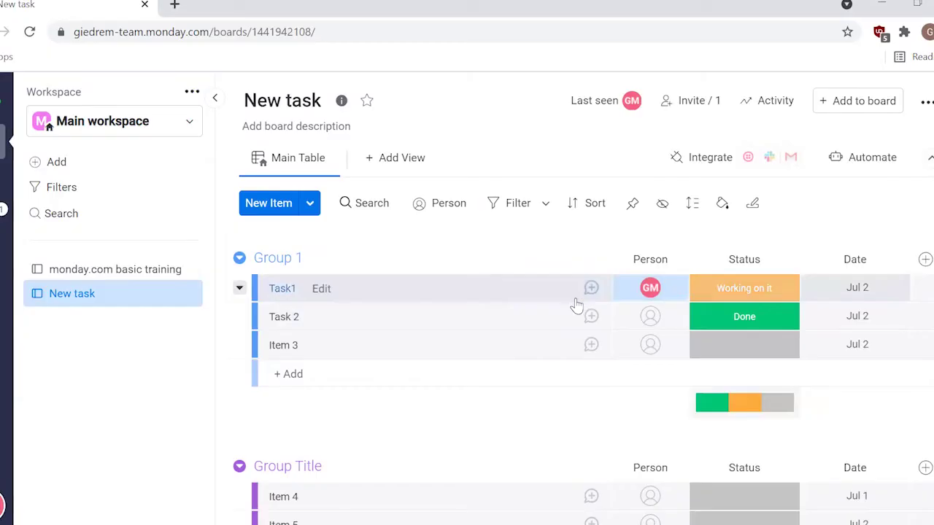
{"action": "left_click", "coordinate": [653, 321]}
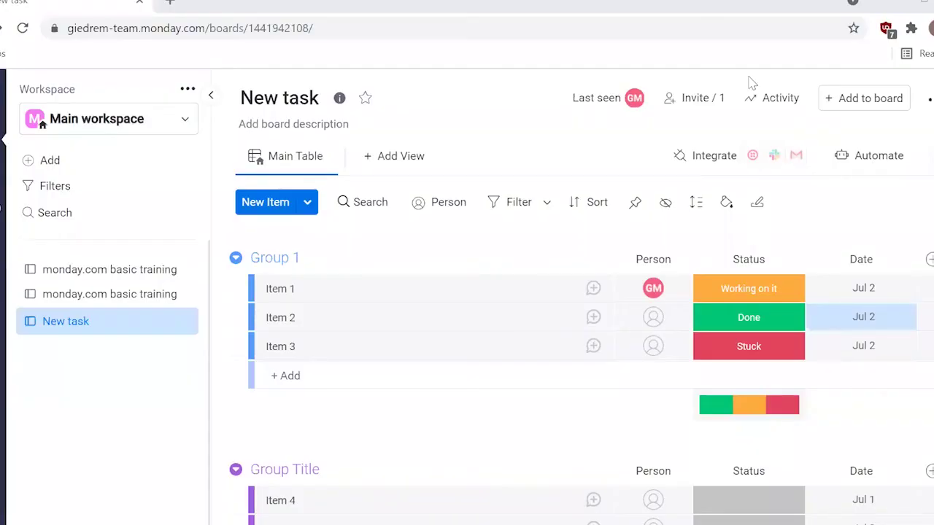
- Set the date of Item 1 in Group 1 to July 16
{"action": "left_click", "coordinate": [851, 292]}
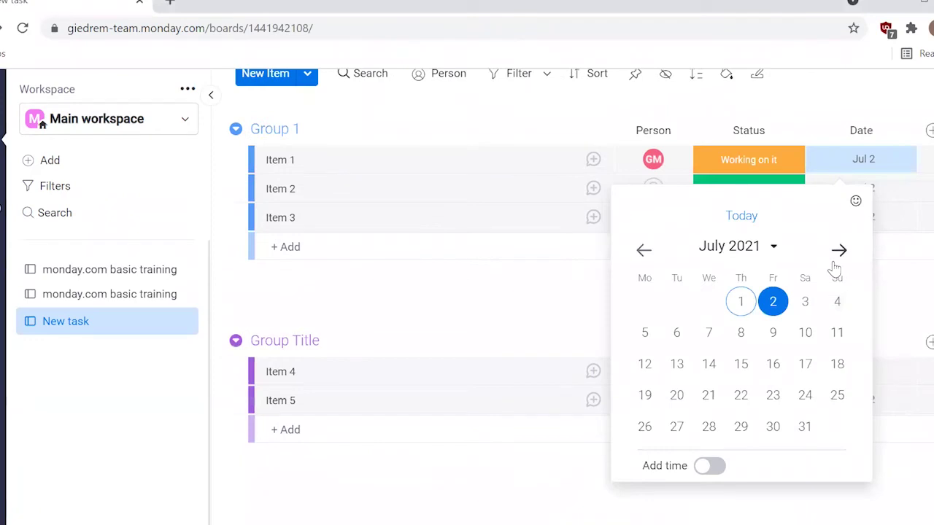
{"action": "left_click", "coordinate": [773, 364]}
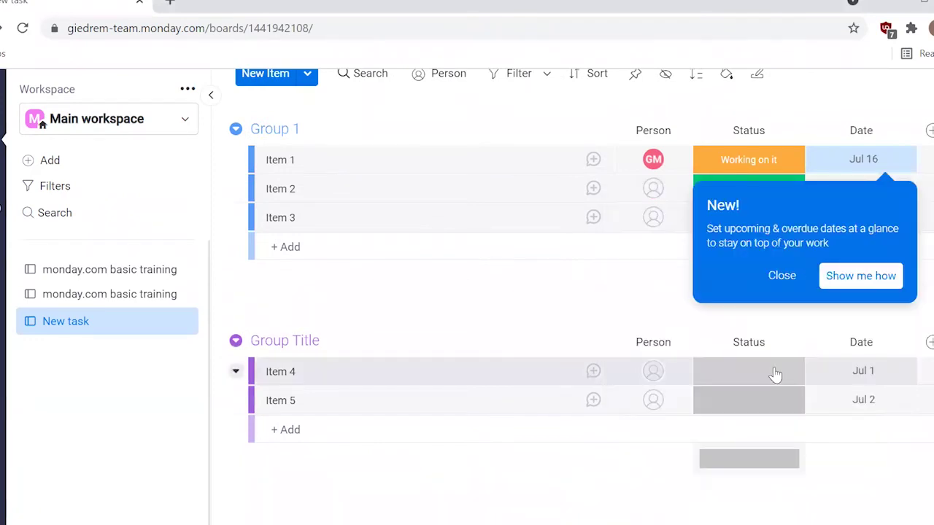
{"action": "scroll", "coordinate": [774, 369], "scroll_direction": "up", "scroll_amount": 2}
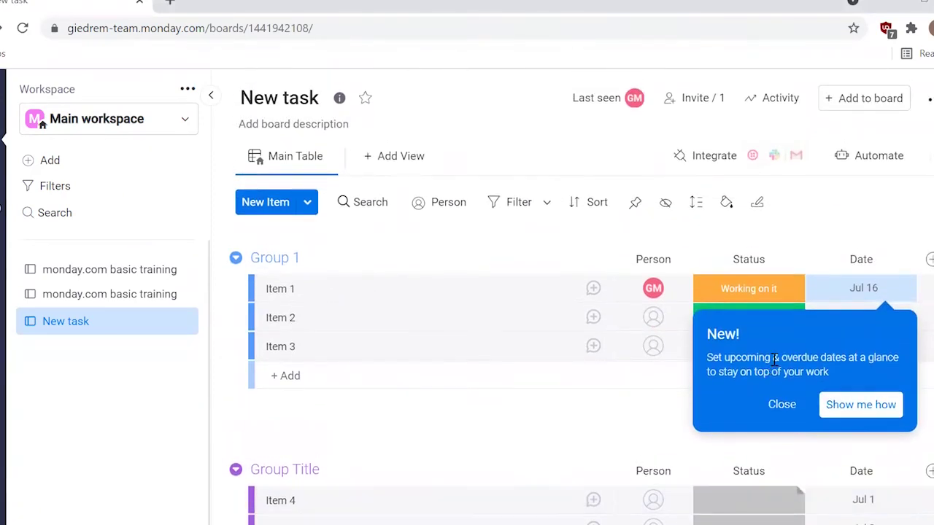
- Set the Date column as a deadline, connecting it to a newly created status column and a newly created people column
{"action": "left_click", "coordinate": [790, 406]}
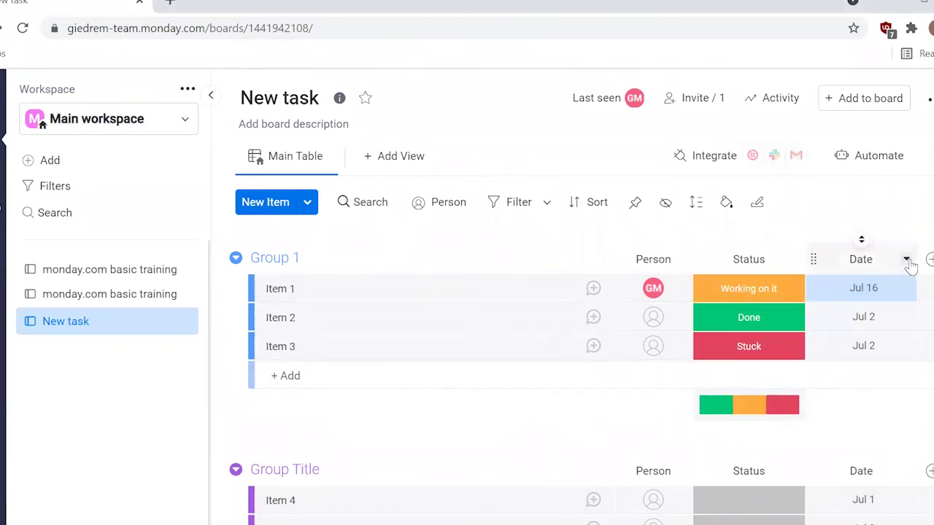
{"action": "left_click", "coordinate": [907, 260]}
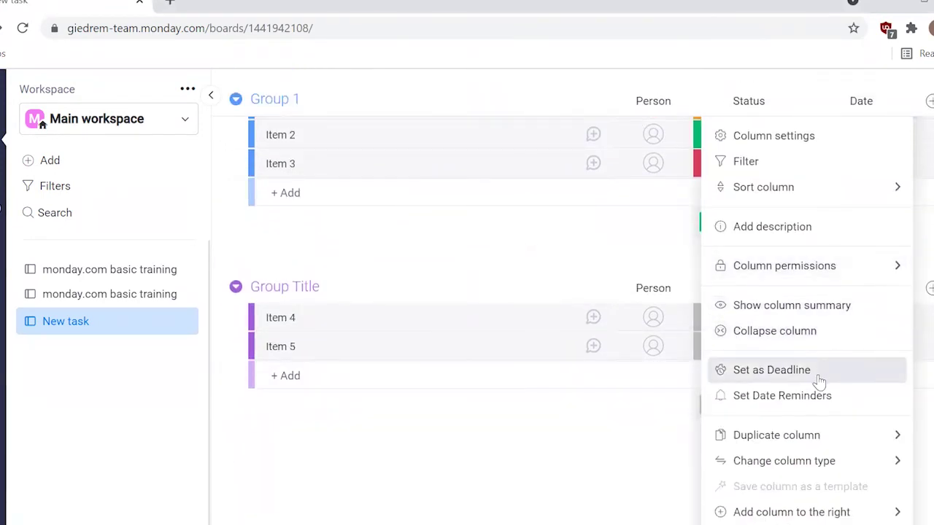
{"action": "left_click", "coordinate": [818, 377]}
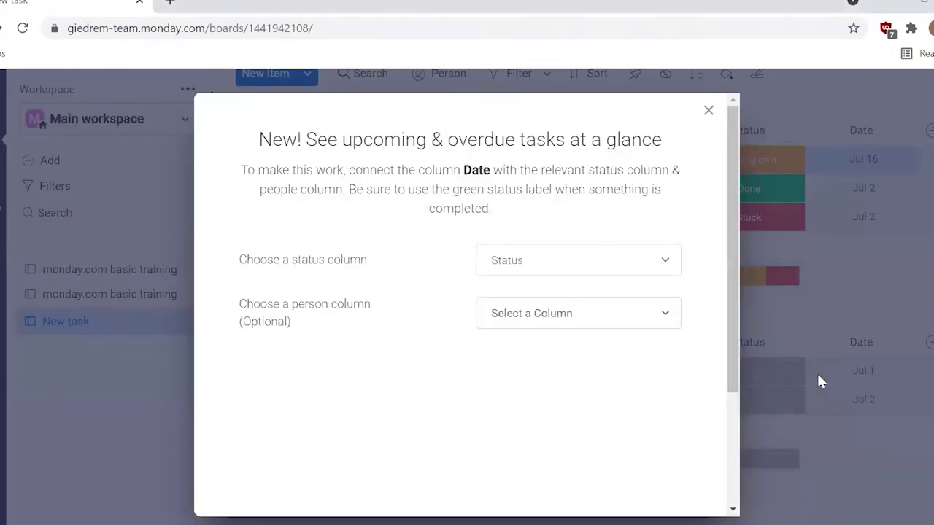
{"action": "left_click", "coordinate": [627, 270]}
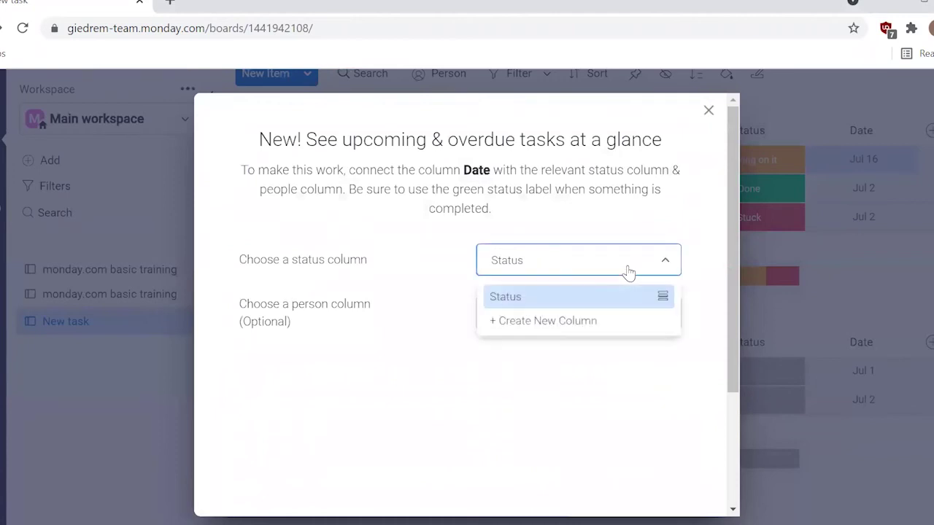
{"action": "left_click", "coordinate": [581, 328]}
{"action": "left_click", "coordinate": [581, 325]}
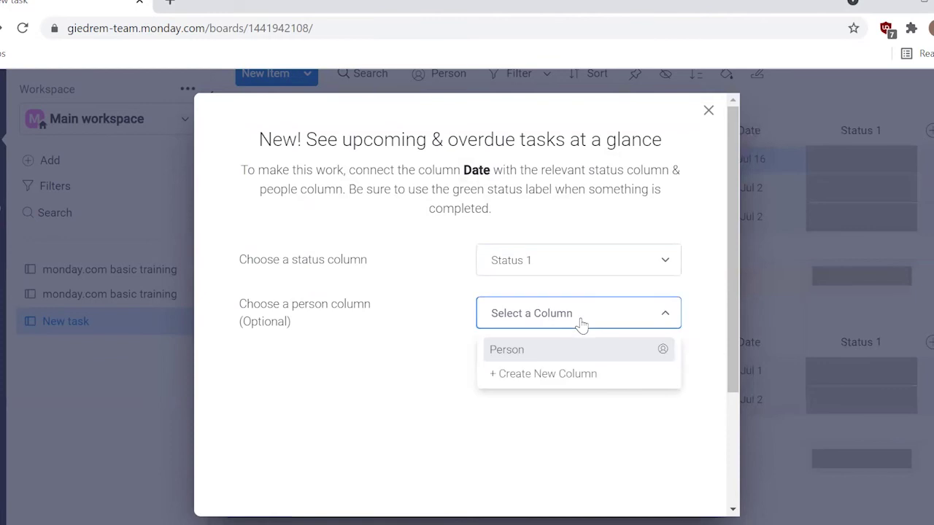
{"action": "left_click", "coordinate": [575, 375]}
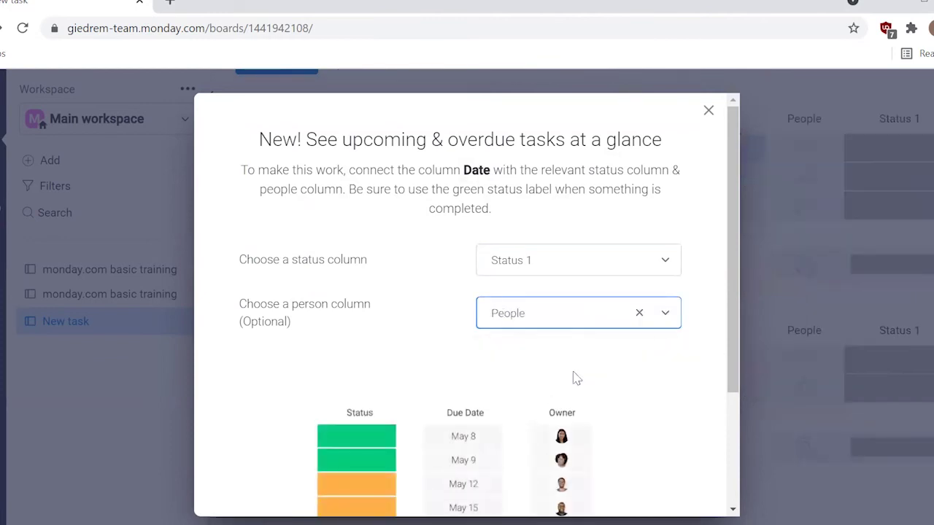
{"action": "scroll", "coordinate": [572, 378], "scroll_direction": "down", "scroll_amount": 3}
{"action": "left_click", "coordinate": [599, 468]}
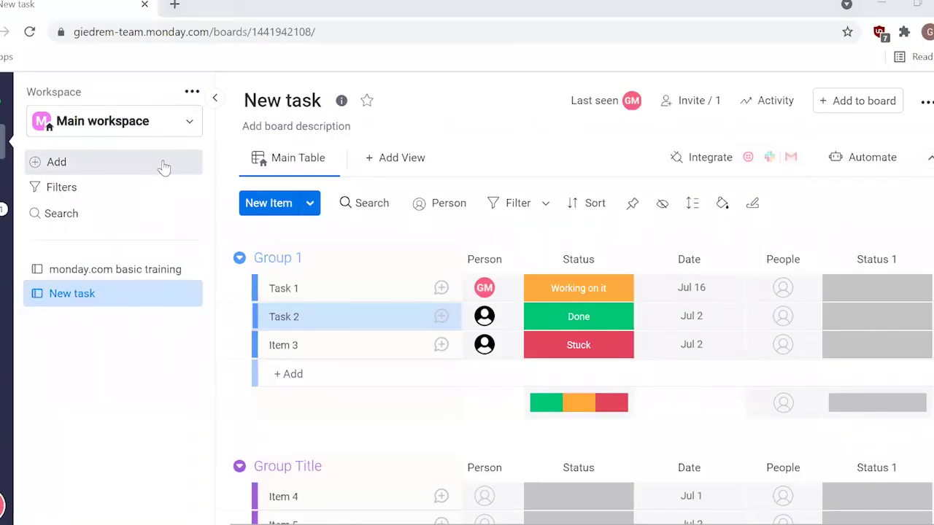
- Create a dashboard named "Work 1" with Main privacy and connect the New task board to it
{"action": "left_click", "coordinate": [164, 166]}
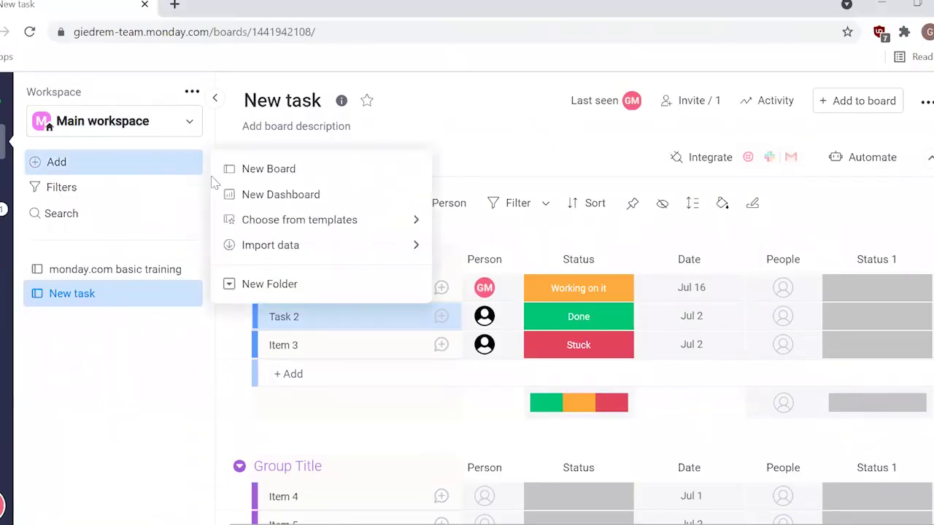
{"action": "left_click", "coordinate": [250, 199]}
{"action": "key", "text": "BackSpace"}
{"action": "type", "text": "Work 1"}
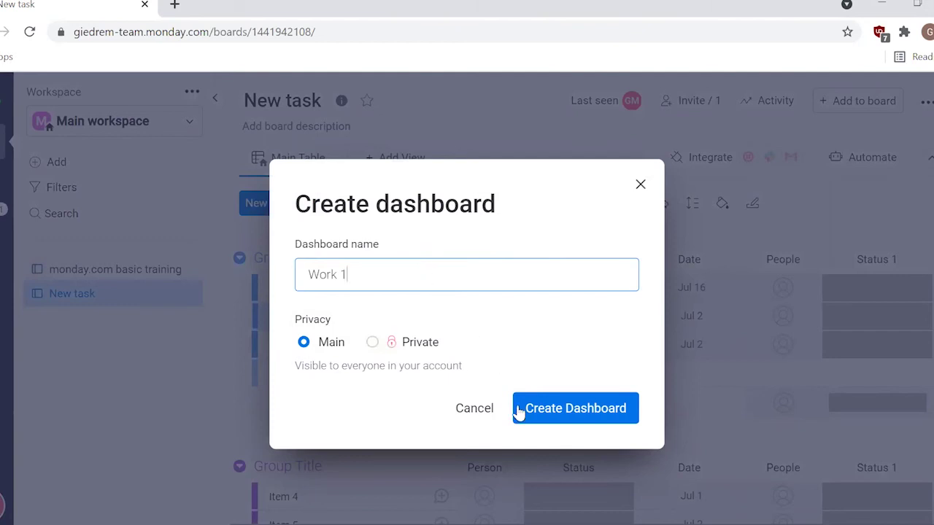
{"action": "left_click", "coordinate": [537, 420]}
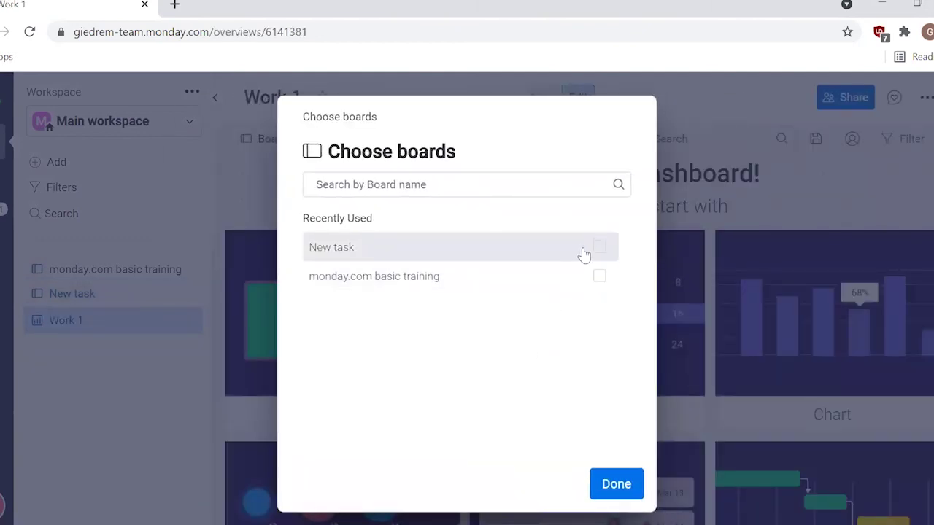
{"action": "left_click", "coordinate": [599, 251]}
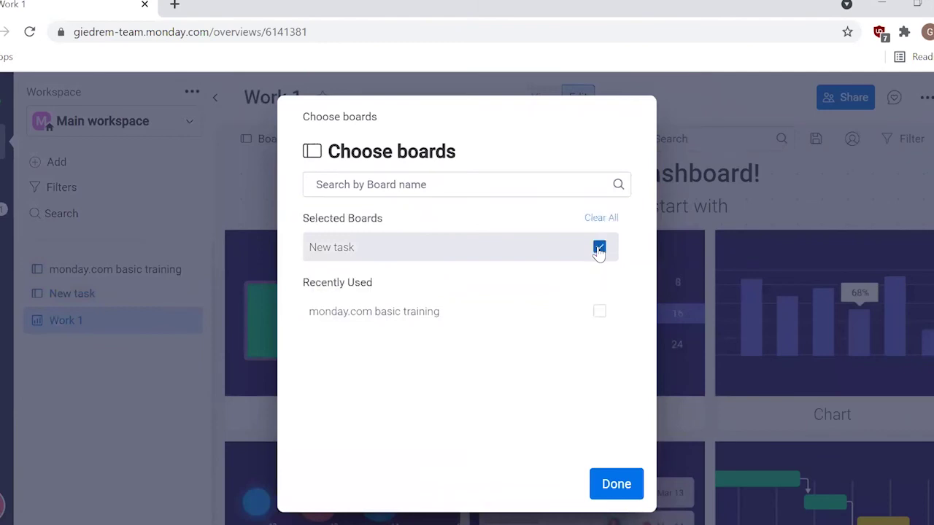
{"action": "left_click", "coordinate": [620, 490]}
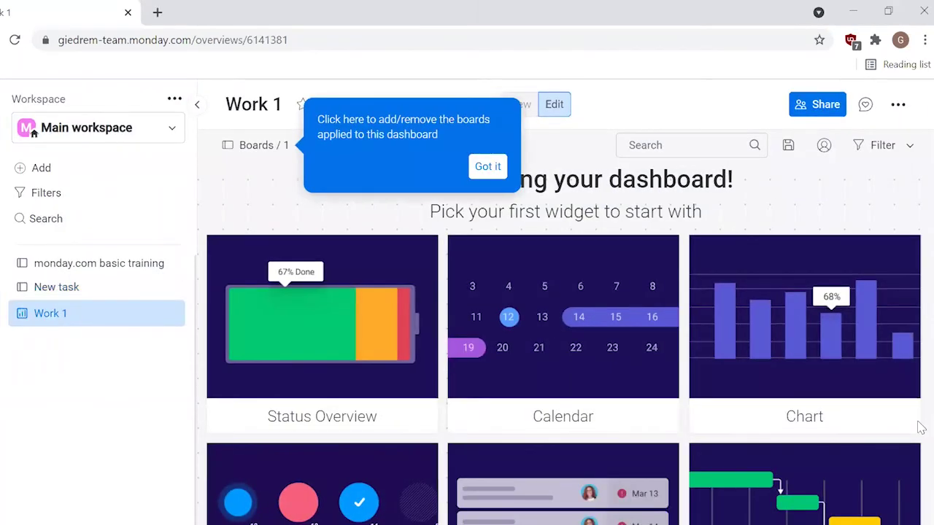
- Add a Calendar widget to the Work 1 dashboard and look through its settings and preview
{"action": "scroll", "coordinate": [921, 429], "scroll_direction": "down", "scroll_amount": 3}
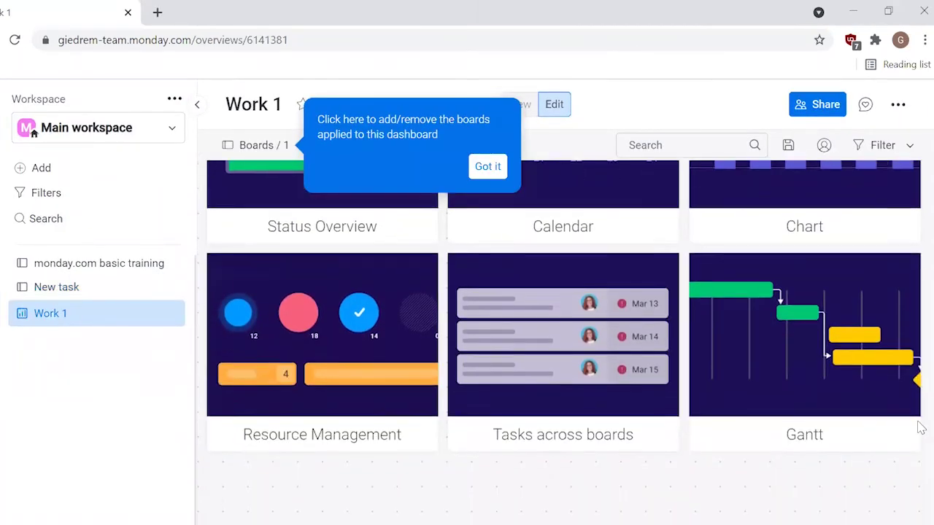
{"action": "scroll", "coordinate": [919, 423], "scroll_direction": "up", "scroll_amount": 3}
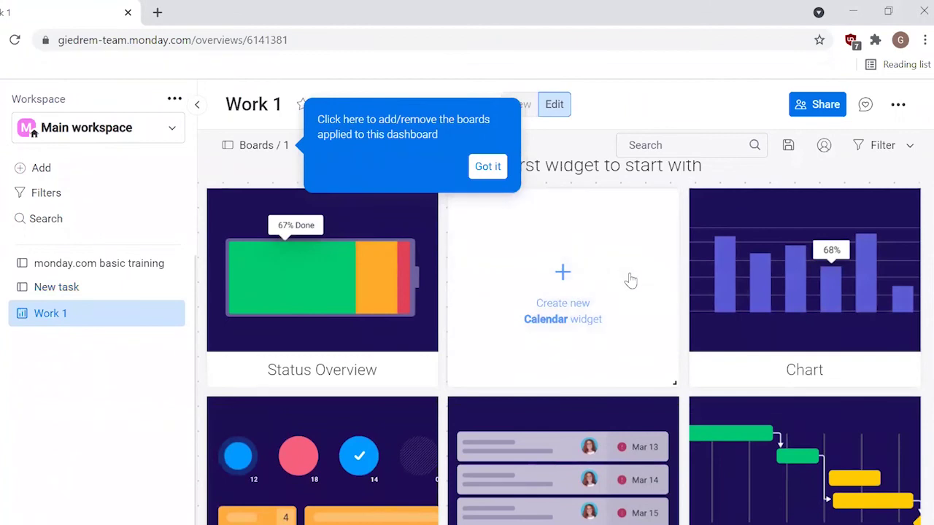
{"action": "left_click", "coordinate": [631, 280]}
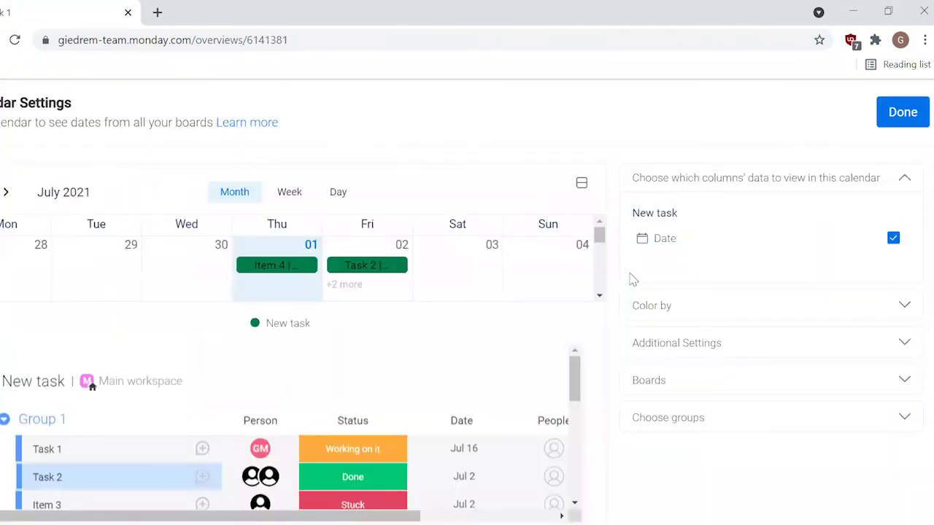
{"action": "scroll", "coordinate": [600, 285], "scroll_direction": "down", "scroll_amount": 2}
{"action": "scroll", "coordinate": [600, 284], "scroll_direction": "down", "scroll_amount": 1}
{"action": "scroll", "coordinate": [599, 284], "scroll_direction": "up", "scroll_amount": 4}
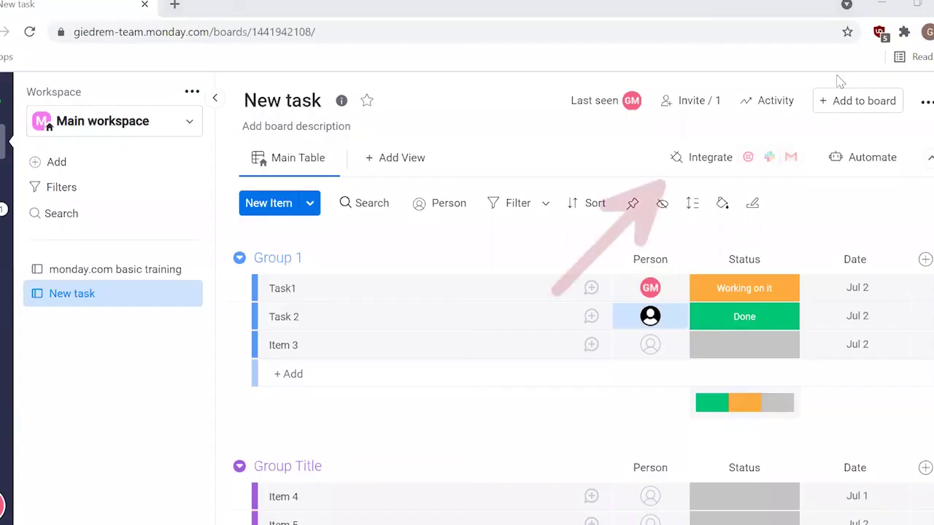
- Examine the apps available for integration with the New task board and the board's own integrations
{"action": "left_click", "coordinate": [709, 162]}
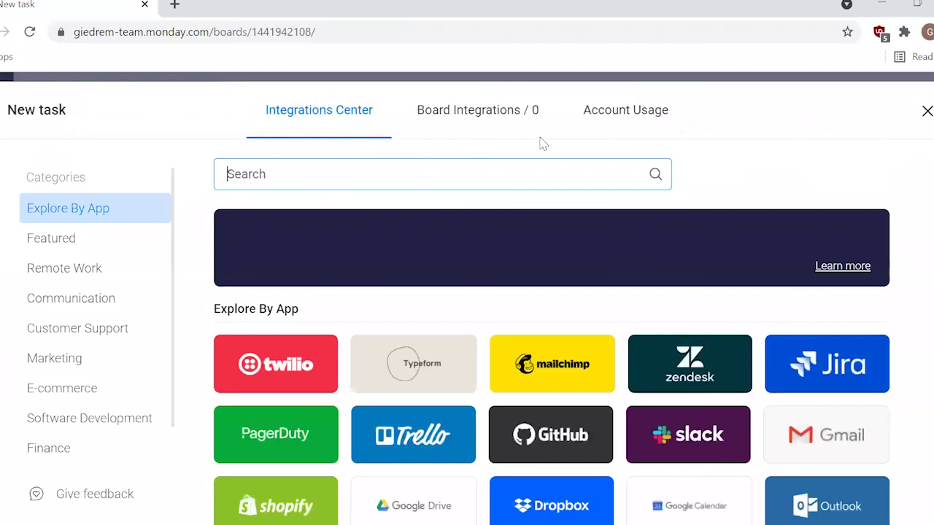
{"action": "scroll", "coordinate": [530, 307], "scroll_direction": "down", "scroll_amount": 2}
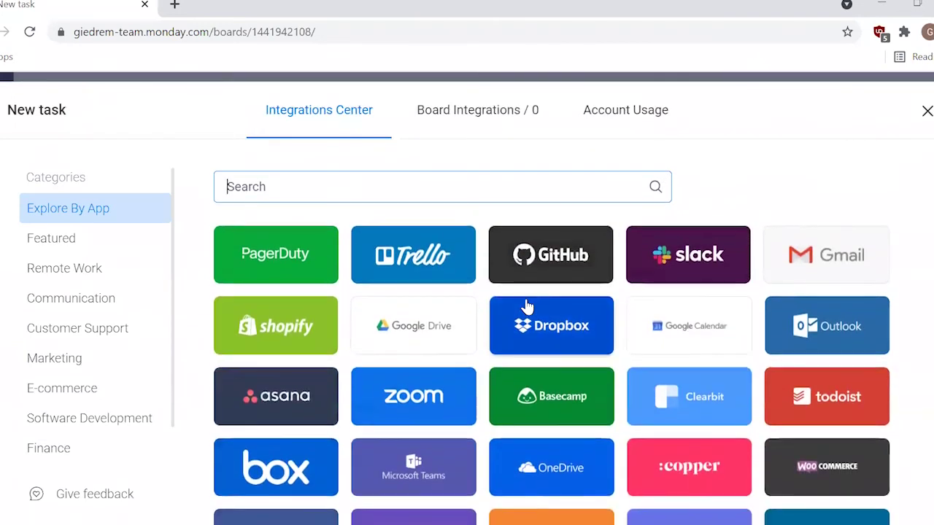
{"action": "scroll", "coordinate": [530, 306], "scroll_direction": "up", "scroll_amount": 1}
{"action": "scroll", "coordinate": [511, 295], "scroll_direction": "up", "scroll_amount": 2}
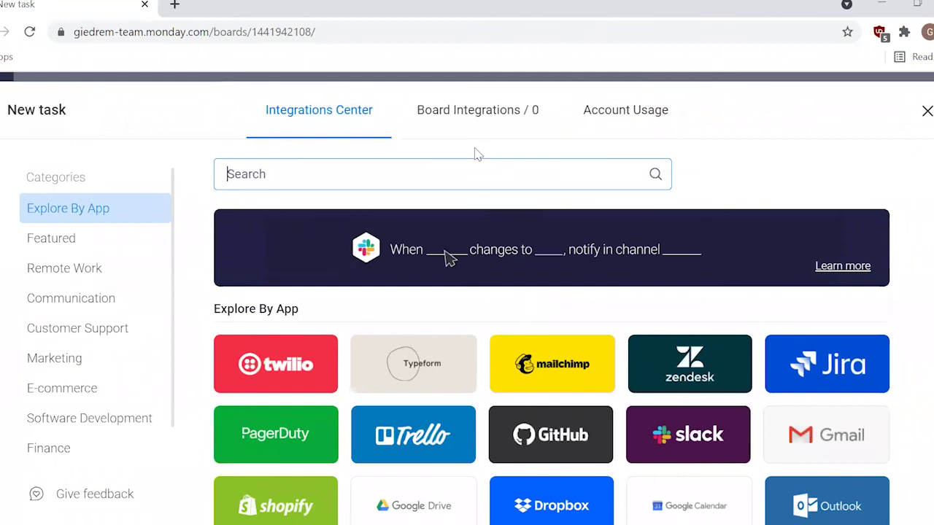
{"action": "left_click", "coordinate": [469, 127]}
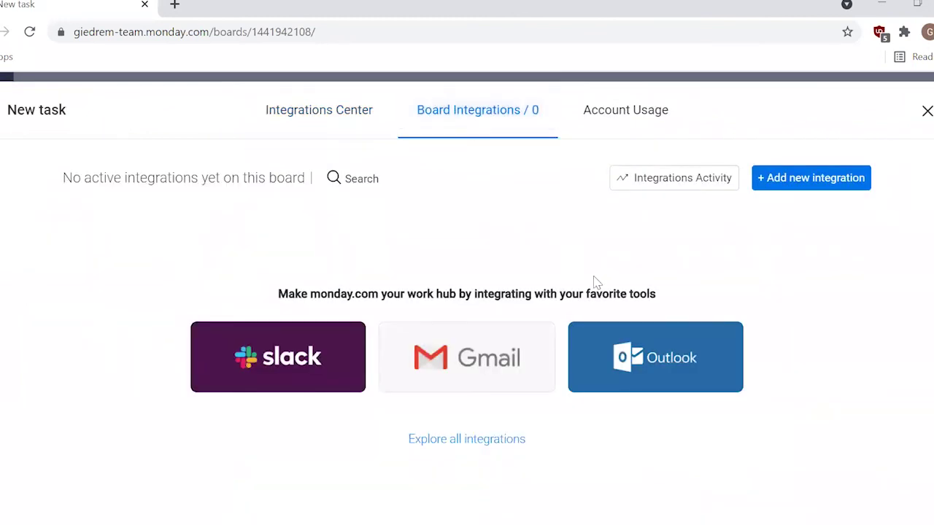
- Choose the Outlook integration recipe that emails someone every time period if status is something
{"action": "left_click", "coordinate": [672, 380]}
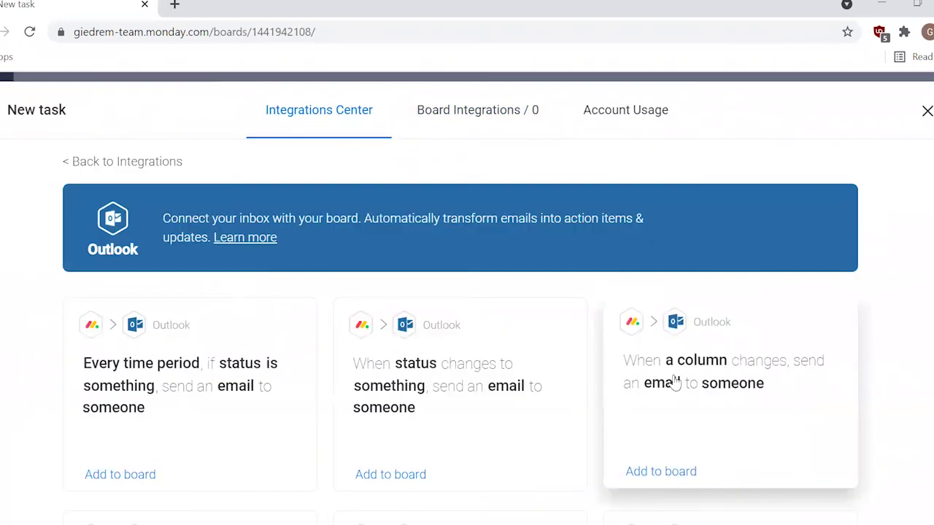
{"action": "scroll", "coordinate": [672, 380], "scroll_direction": "down", "scroll_amount": 5}
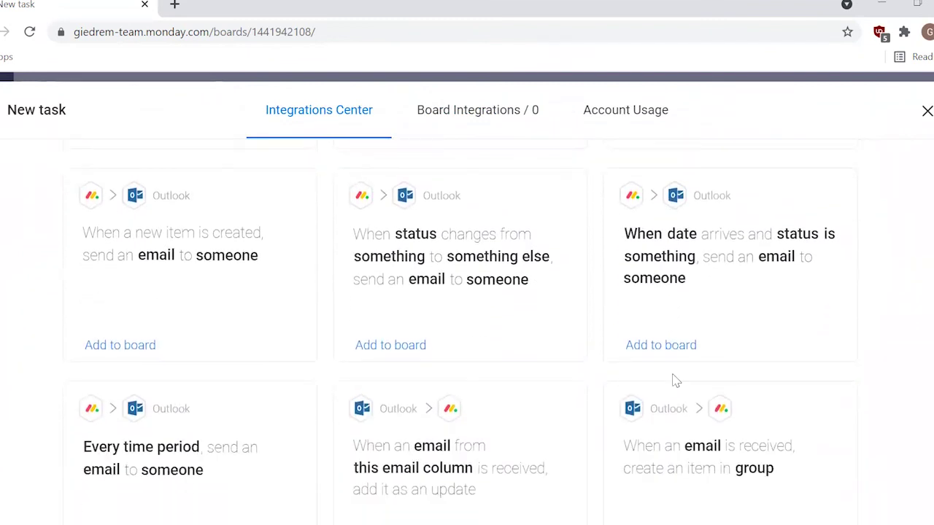
{"action": "scroll", "coordinate": [673, 381], "scroll_direction": "up", "scroll_amount": 5}
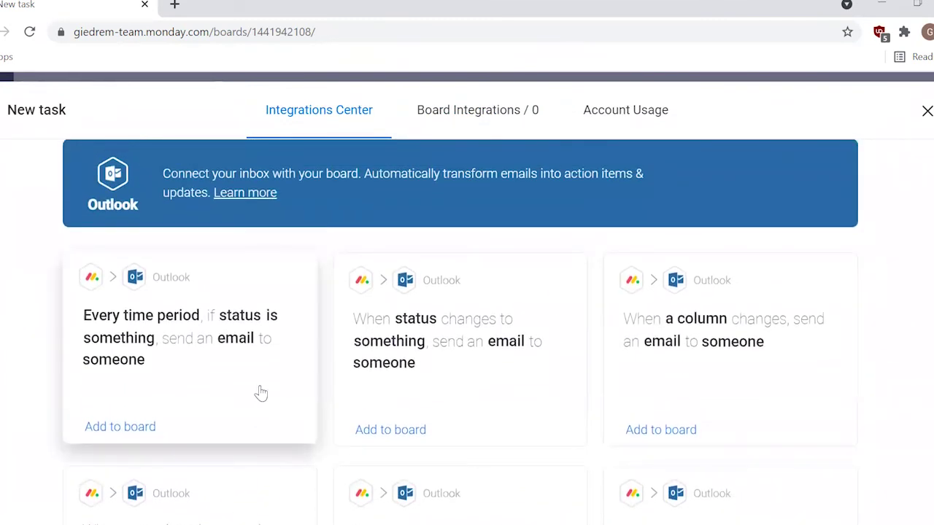
{"action": "left_click", "coordinate": [261, 393]}
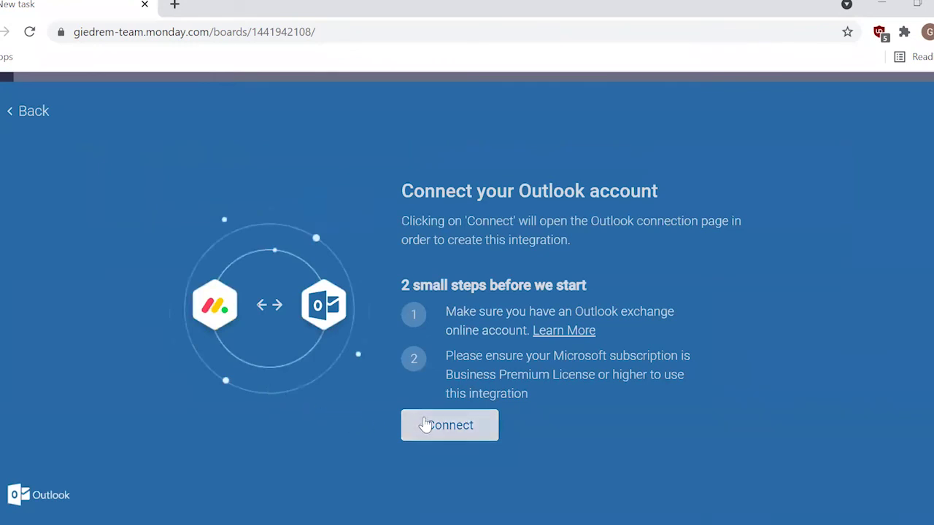